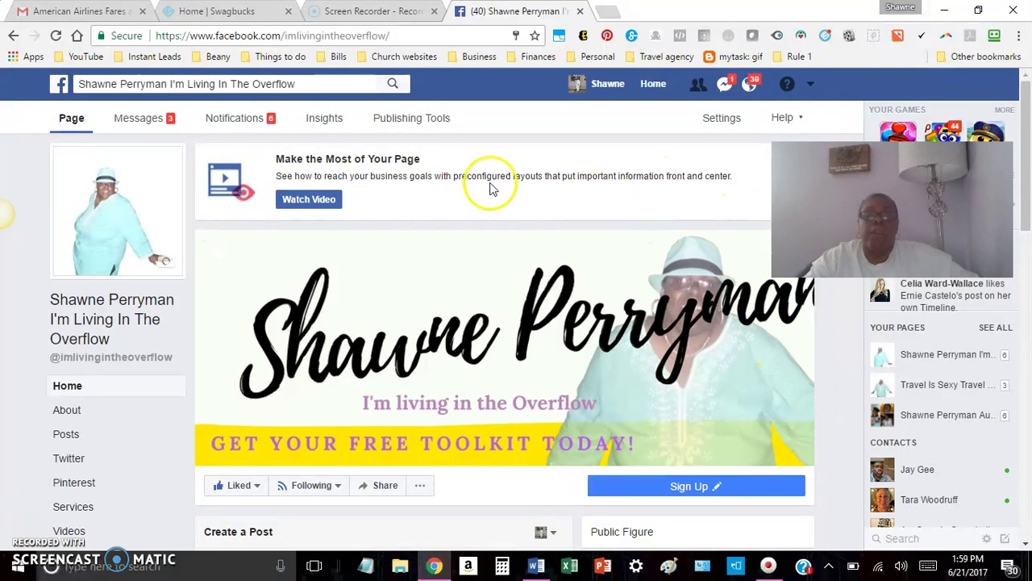
- Open the page's Video Library in the publishing tools and start creating a new live video
left_click(412, 119)
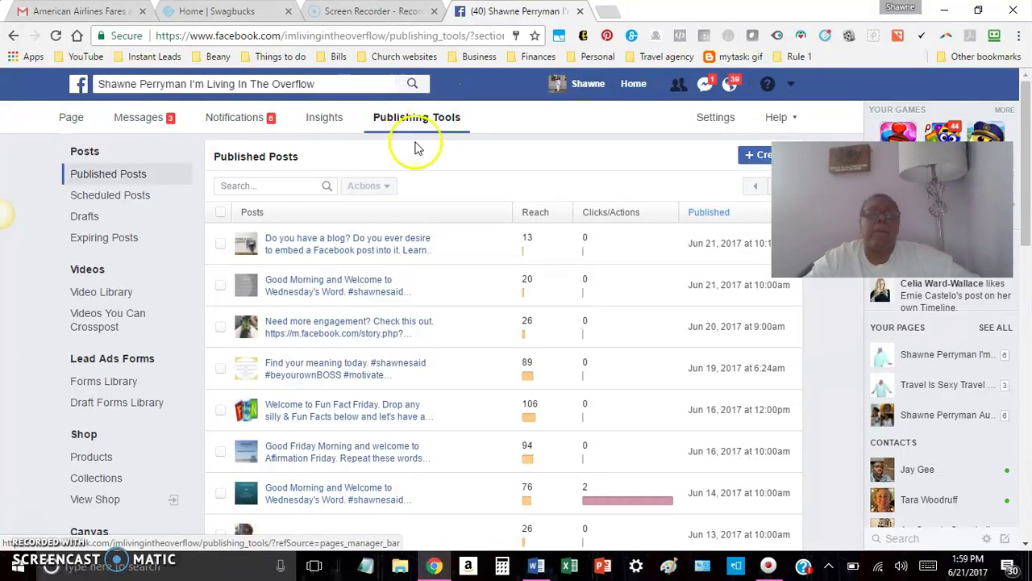
left_click(91, 273)
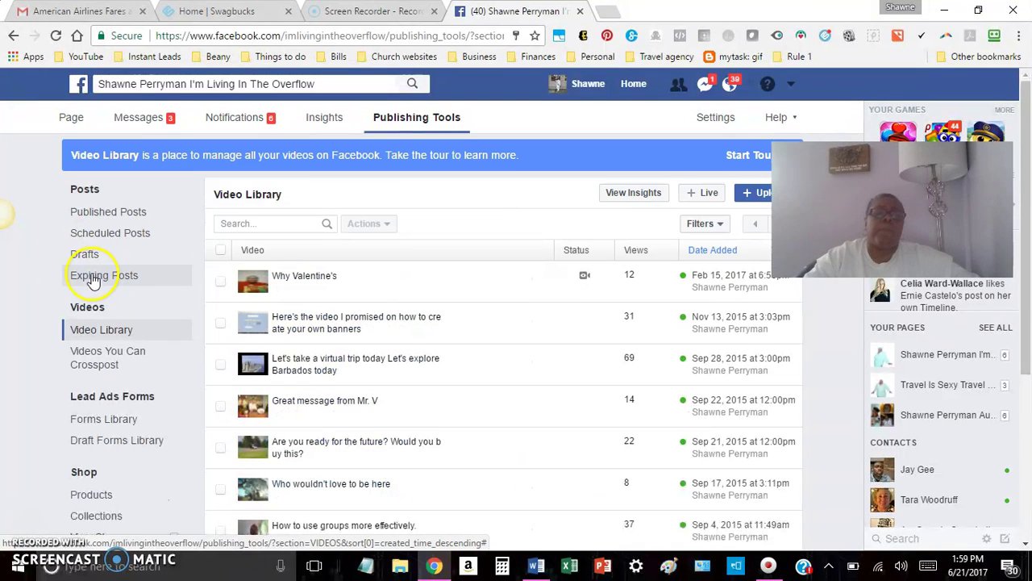
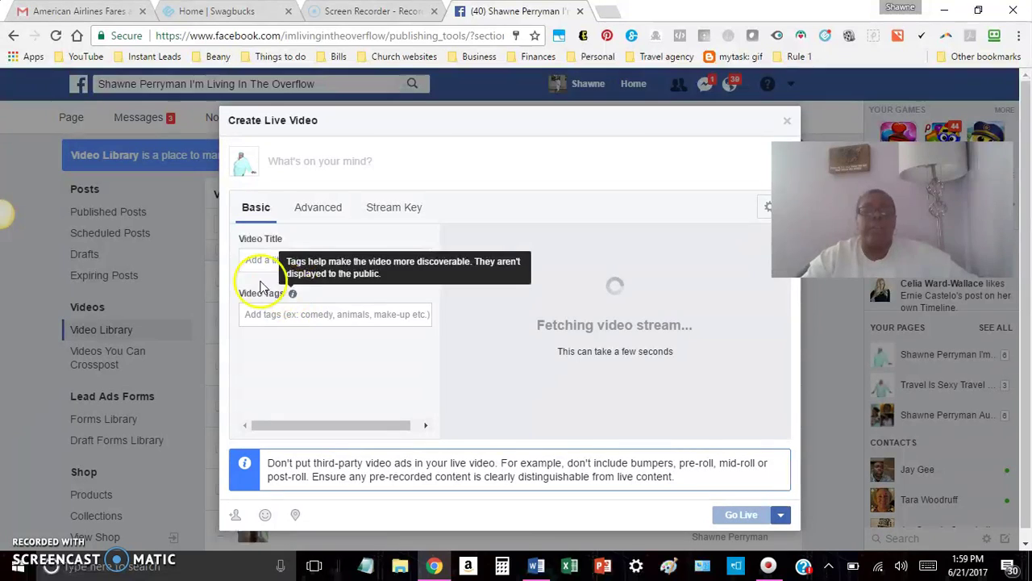
- Title the live video "How to schedule a facebook live"
left_click(265, 260)
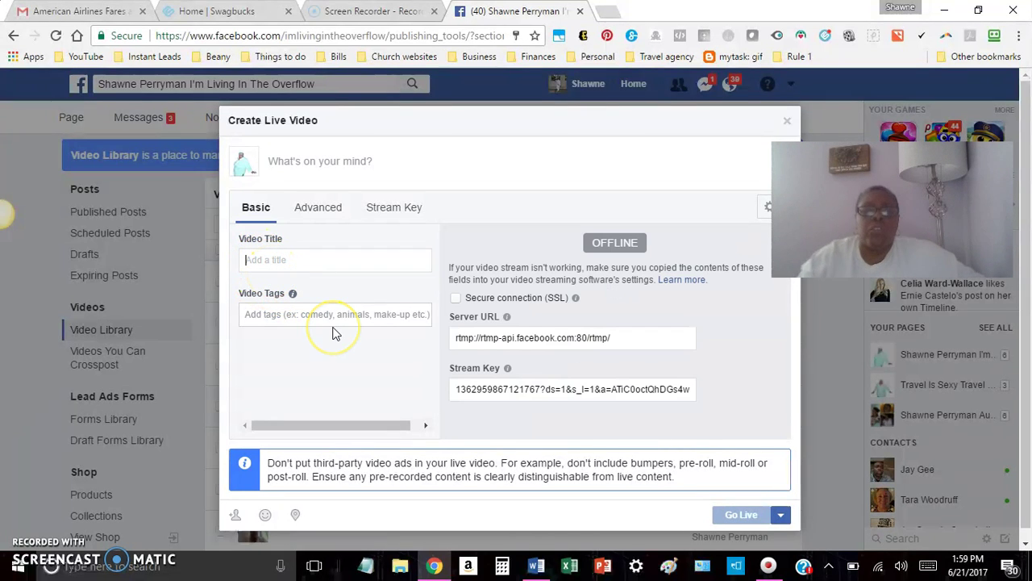
type("H")
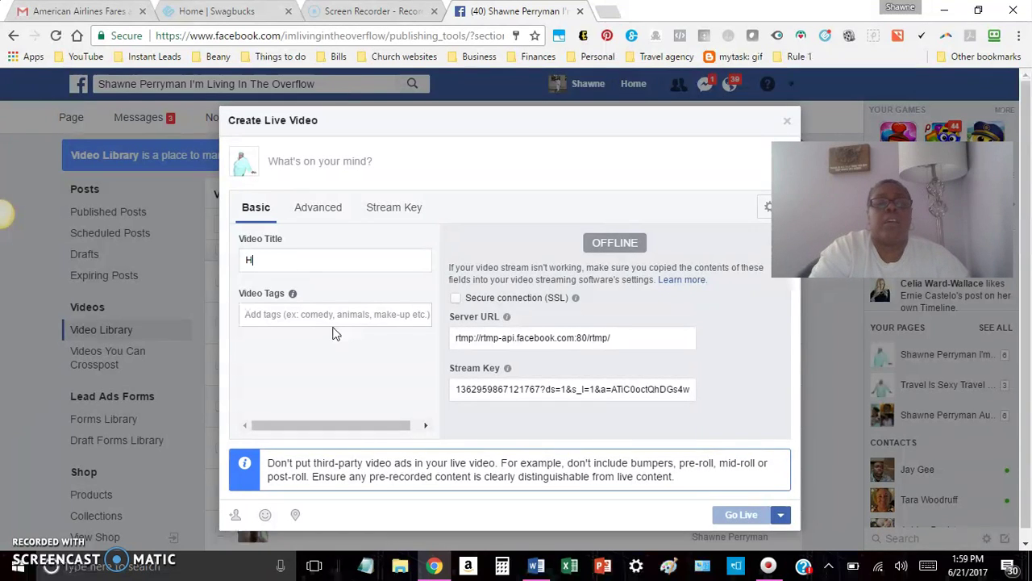
type("ow to schedcule a")
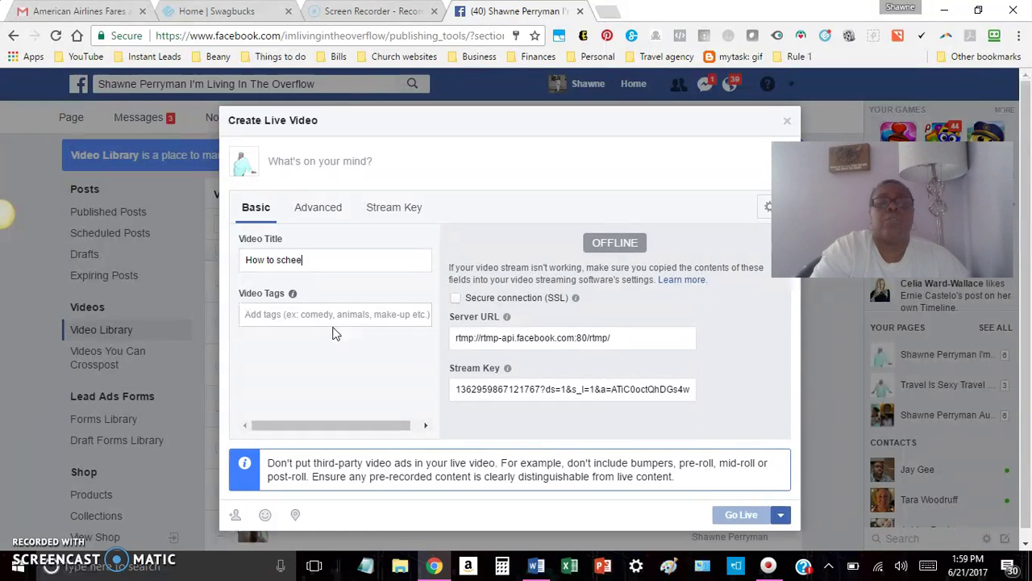
key("BackSpace")
key("BackSpace")
key("BackSpace")
key("BackSpace")
key("BackSpace")
key("BackSpace")
type("ul")
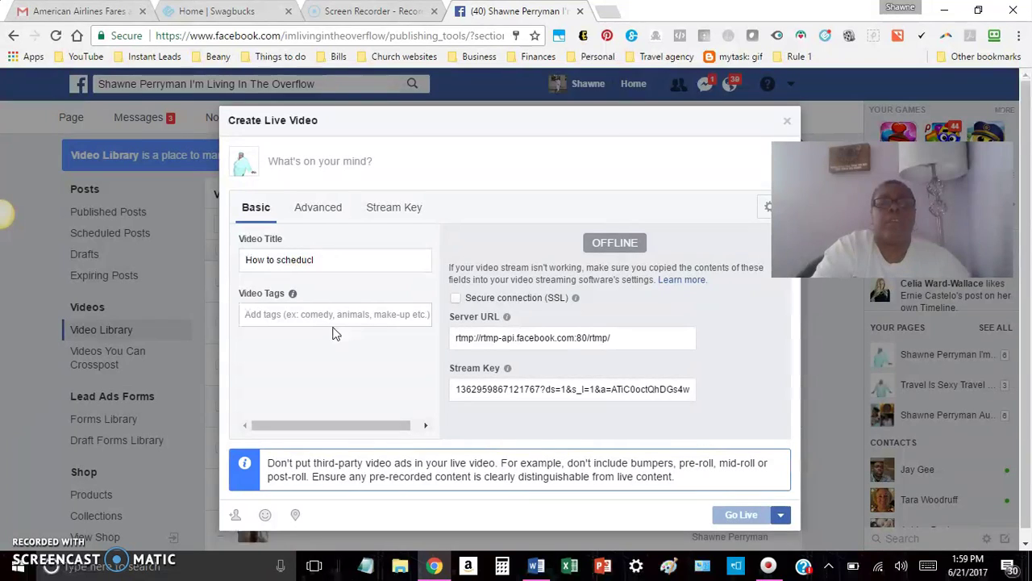
type("ul")
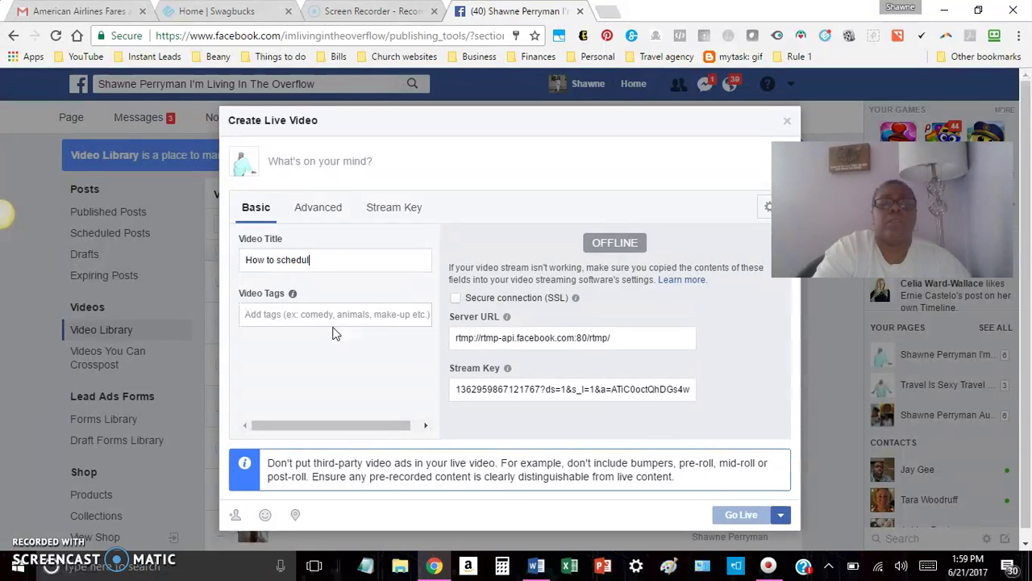
type("e a facebook live")
key("Tab")
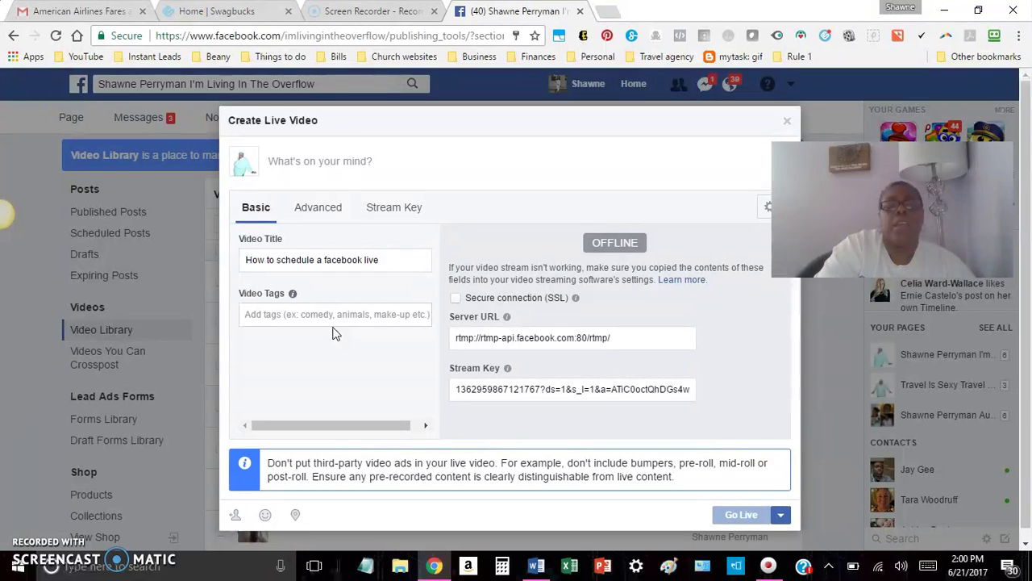
- Enter "socialmedia, homebasedbusiness" as the live video's tags
type("s")
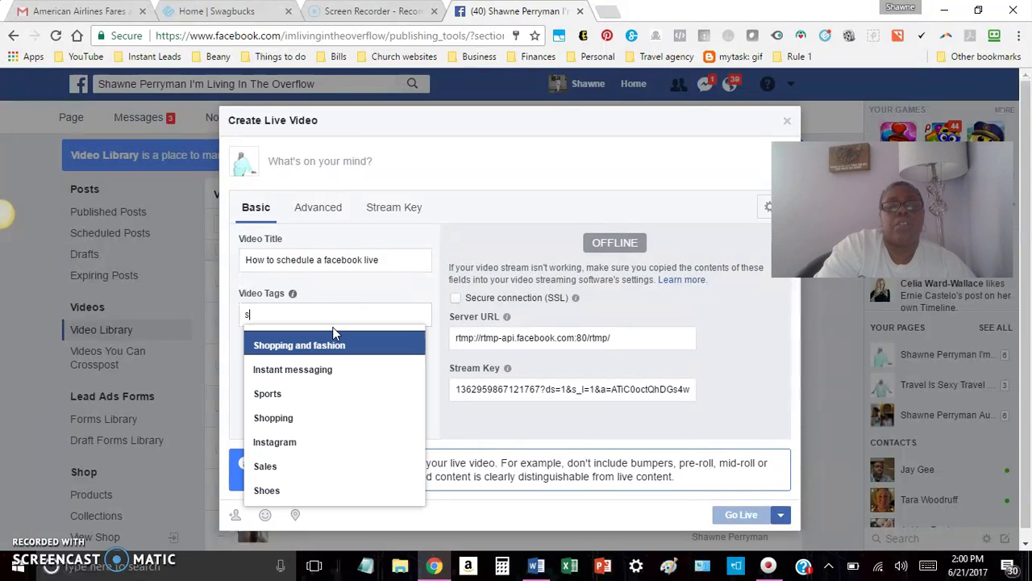
type("ocial")
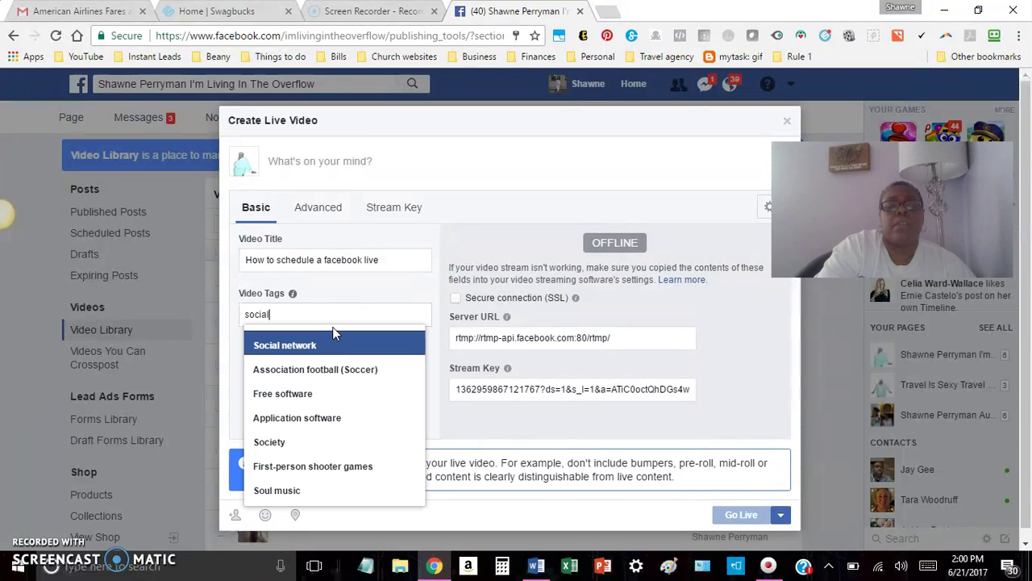
type("media")
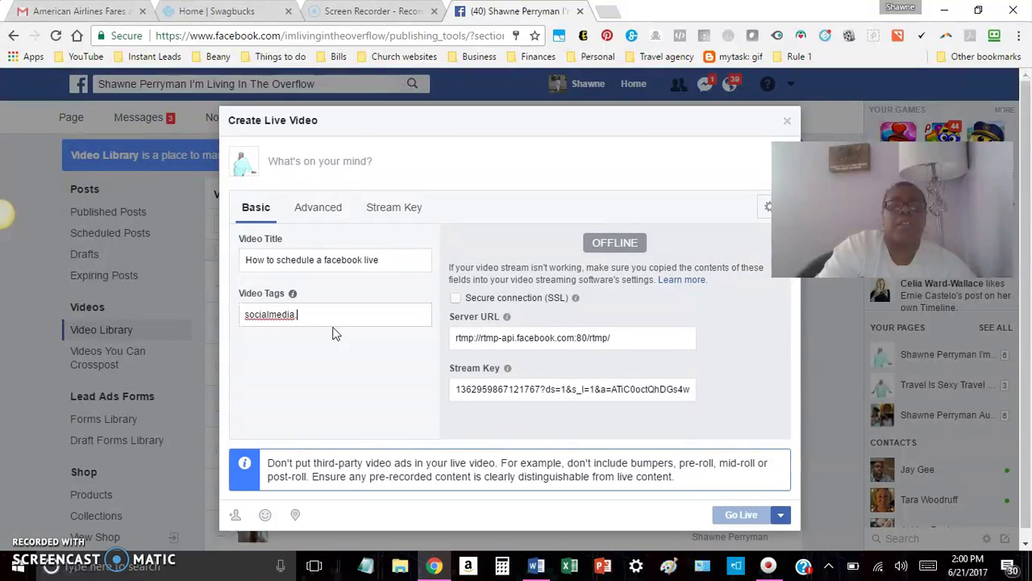
type(", home")
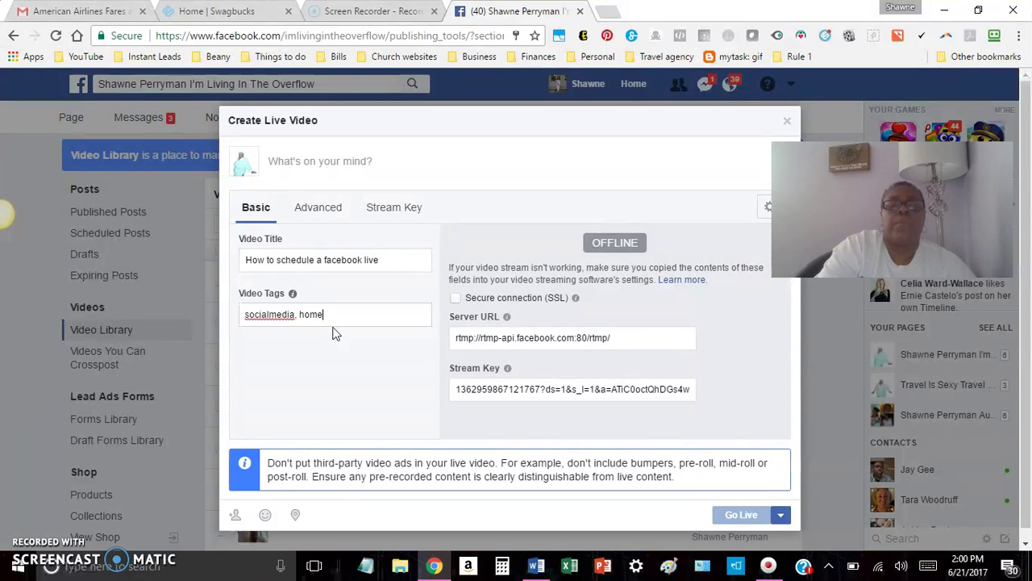
type("basedbusiness")
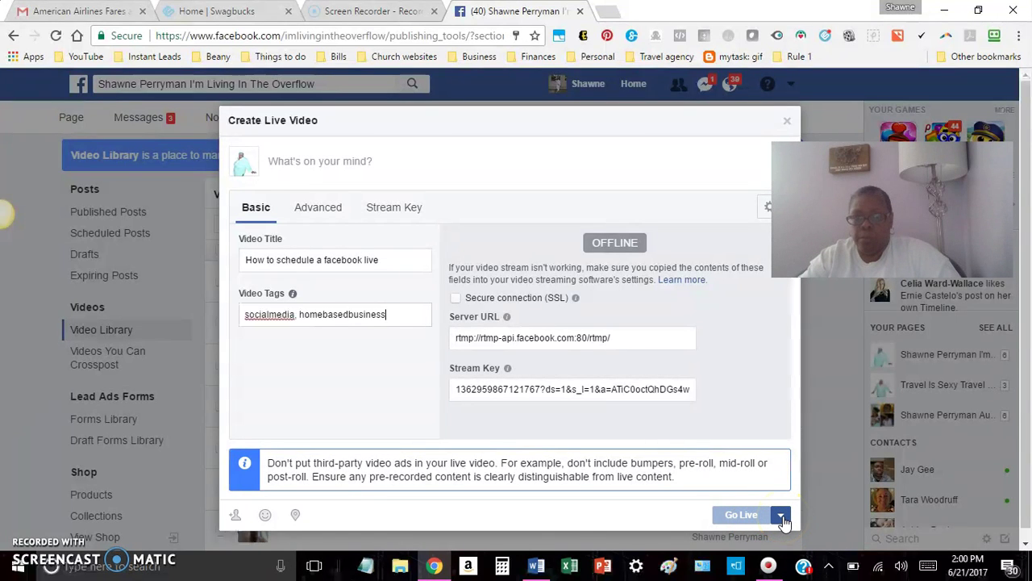
- Choose to schedule the live video instead of going live, and set its start time to 3:00 PM on the current date
left_click(782, 517)
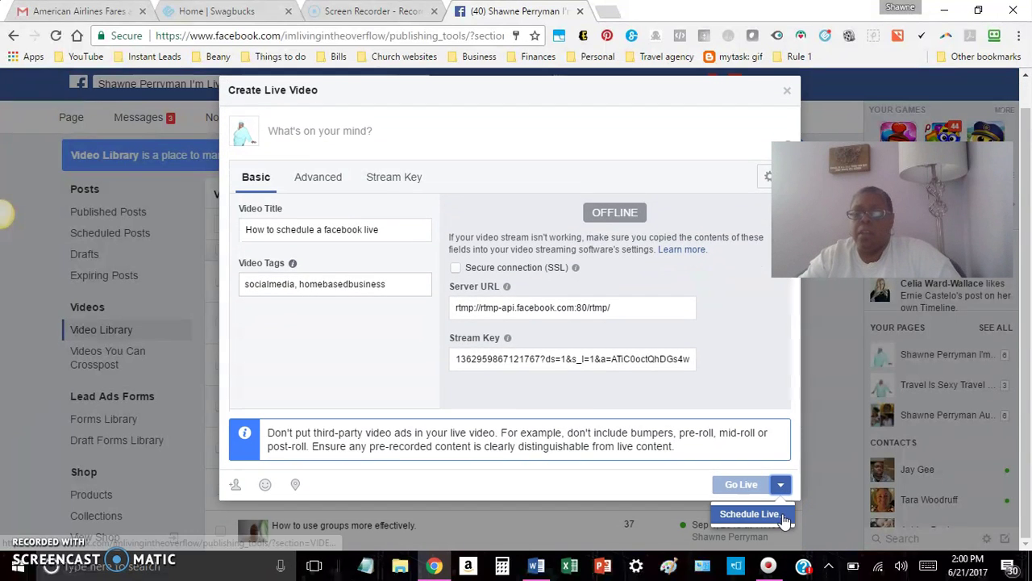
left_click(754, 515)
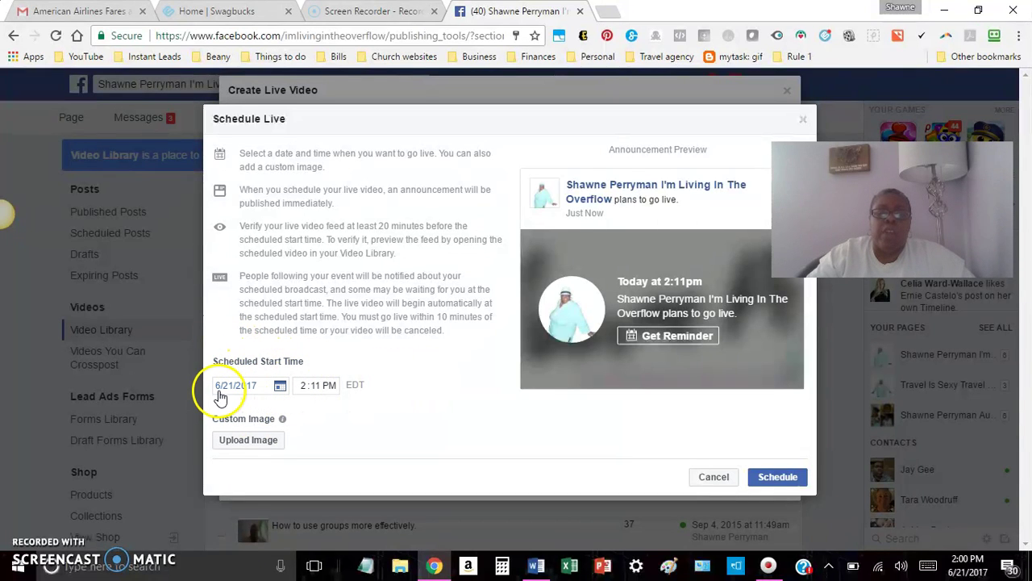
left_click(280, 390)
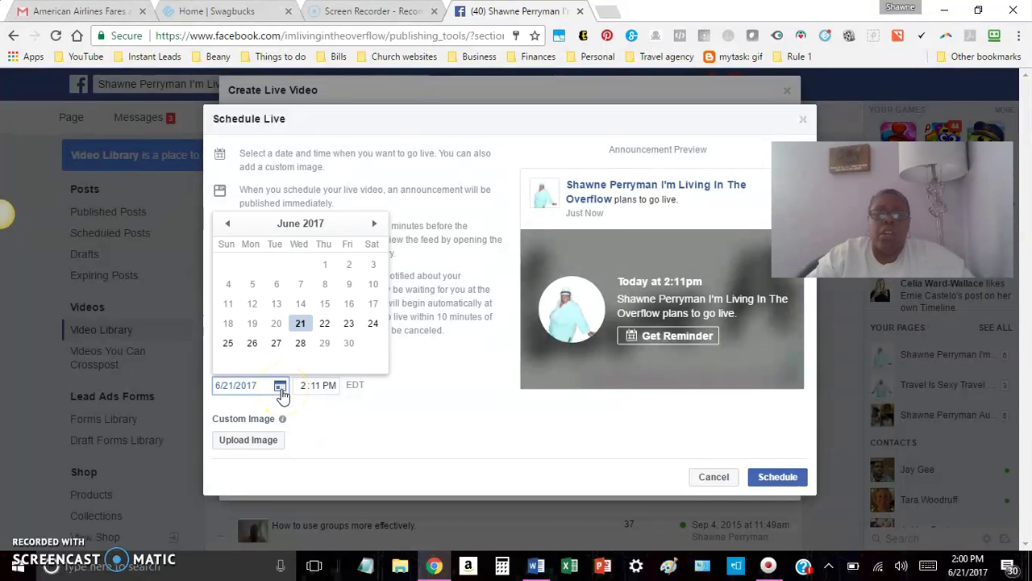
left_click(373, 228)
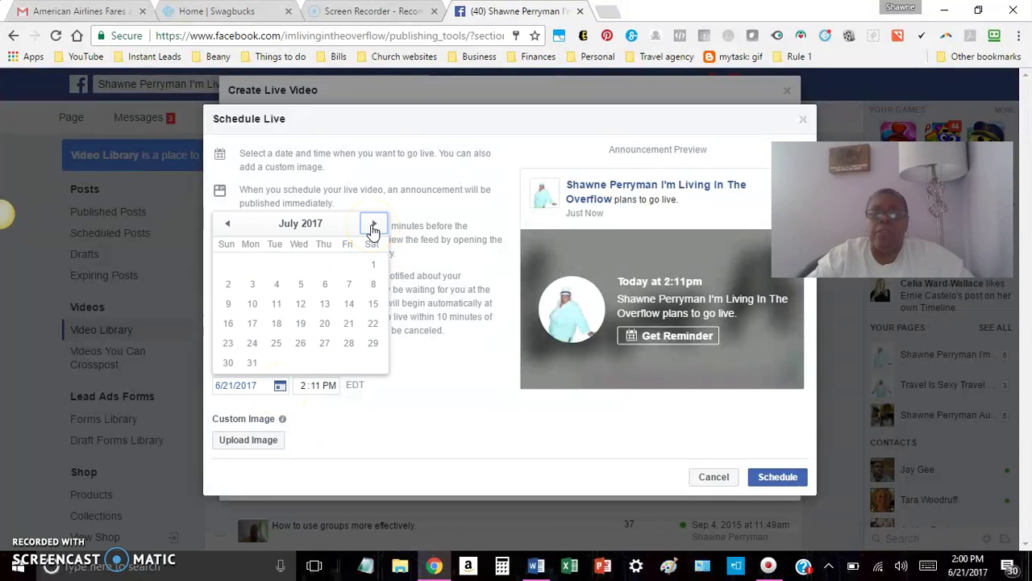
left_click(276, 387)
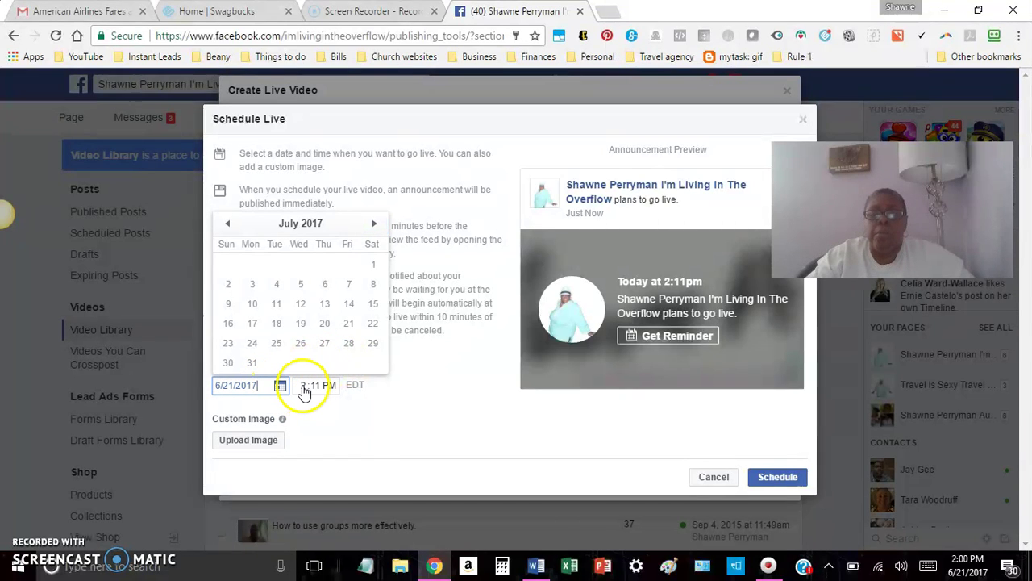
left_click(305, 388)
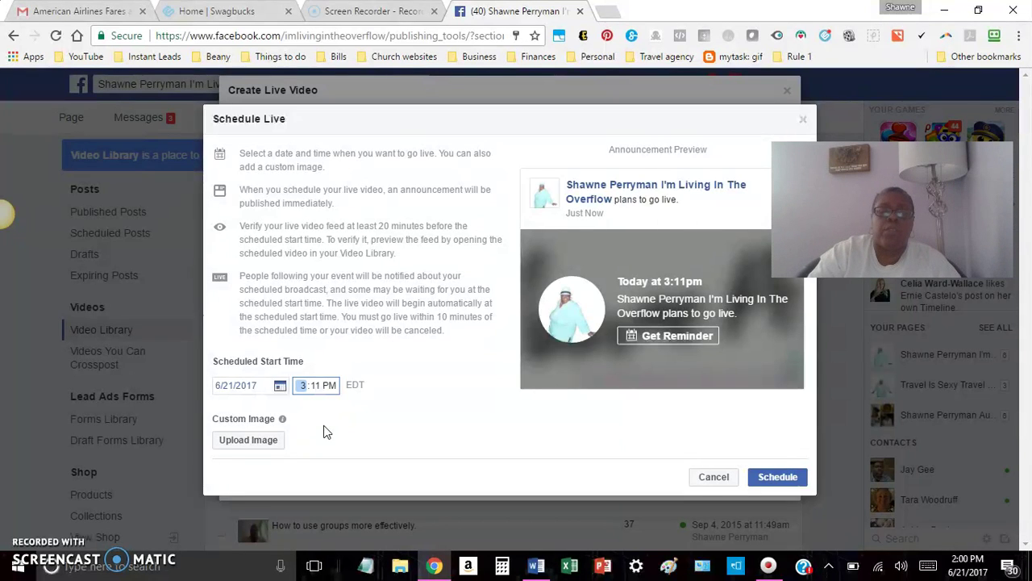
key("Tab")
type("00")
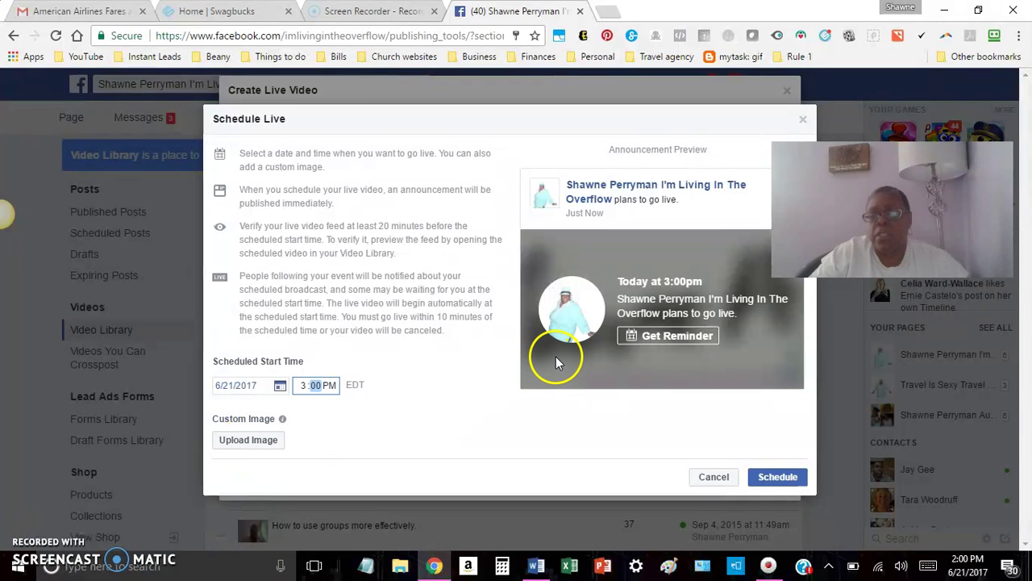
left_click(672, 343)
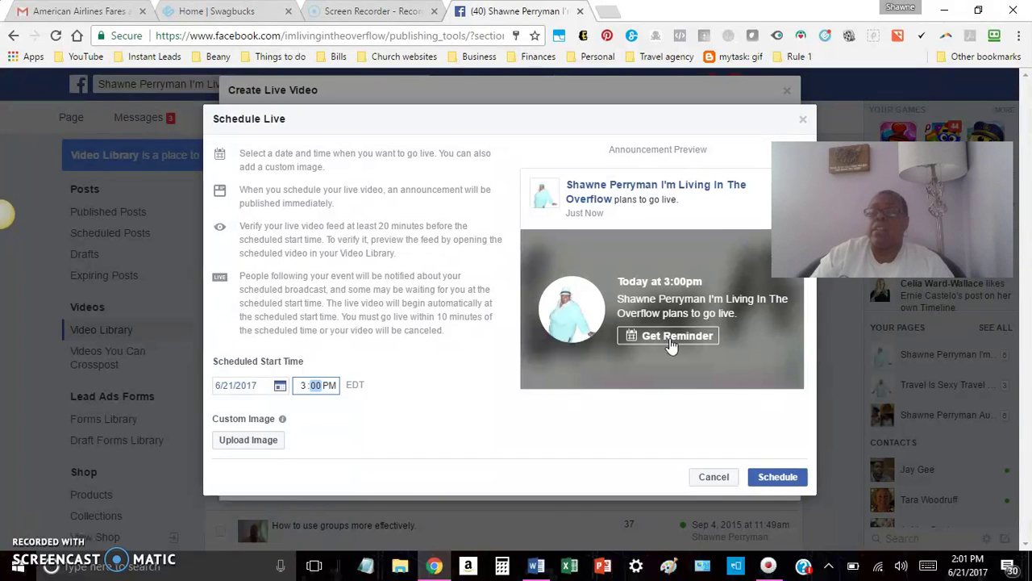
left_click(671, 340)
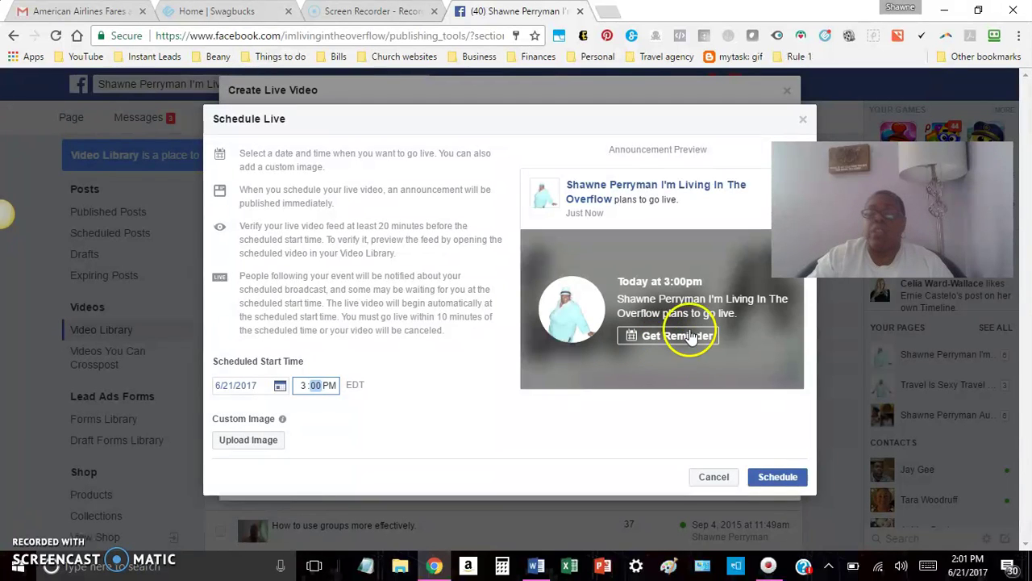